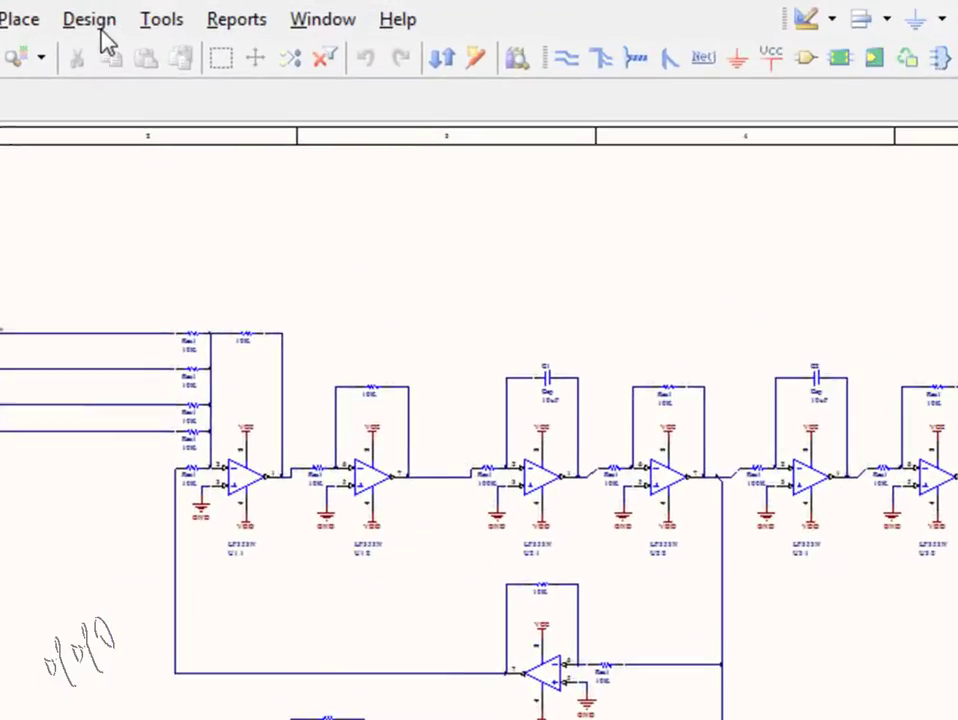
# Start the Mixed Sim simulation for the schematic so that its analysis setup opens.
pyautogui.moveTo(257, 366)
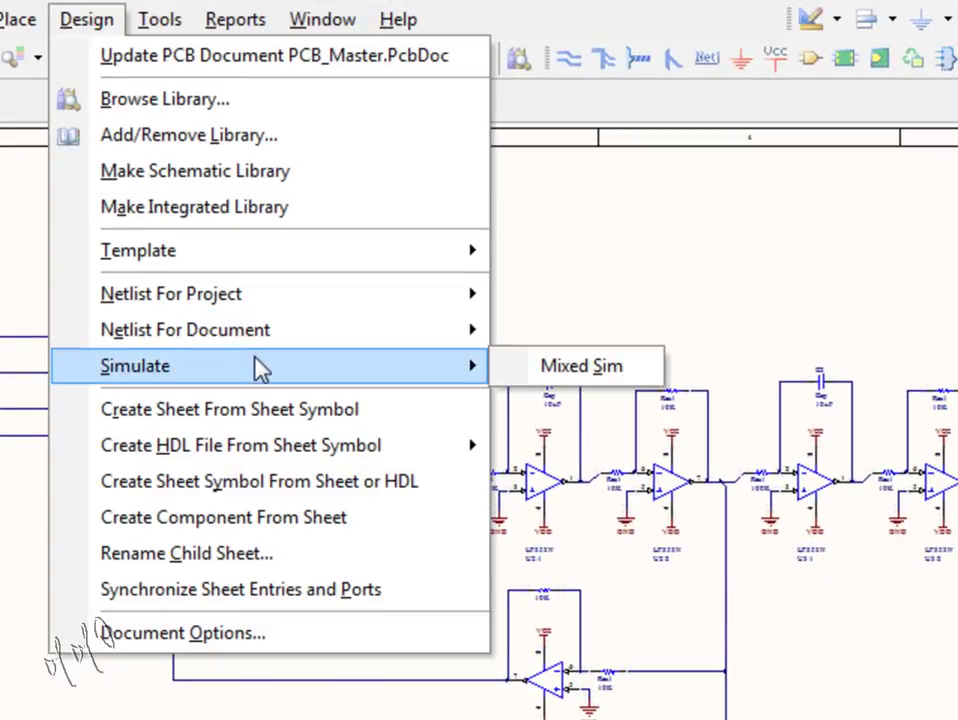
pyautogui.click(543, 366)
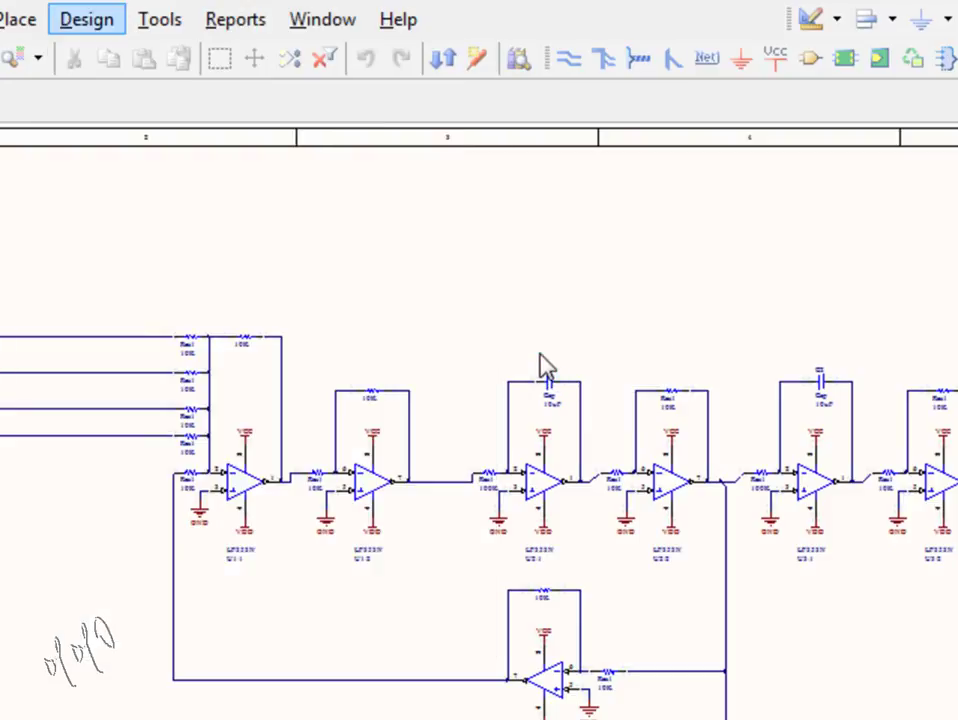
pyautogui.hotkey('alt', 'd')
pyautogui.press('s')
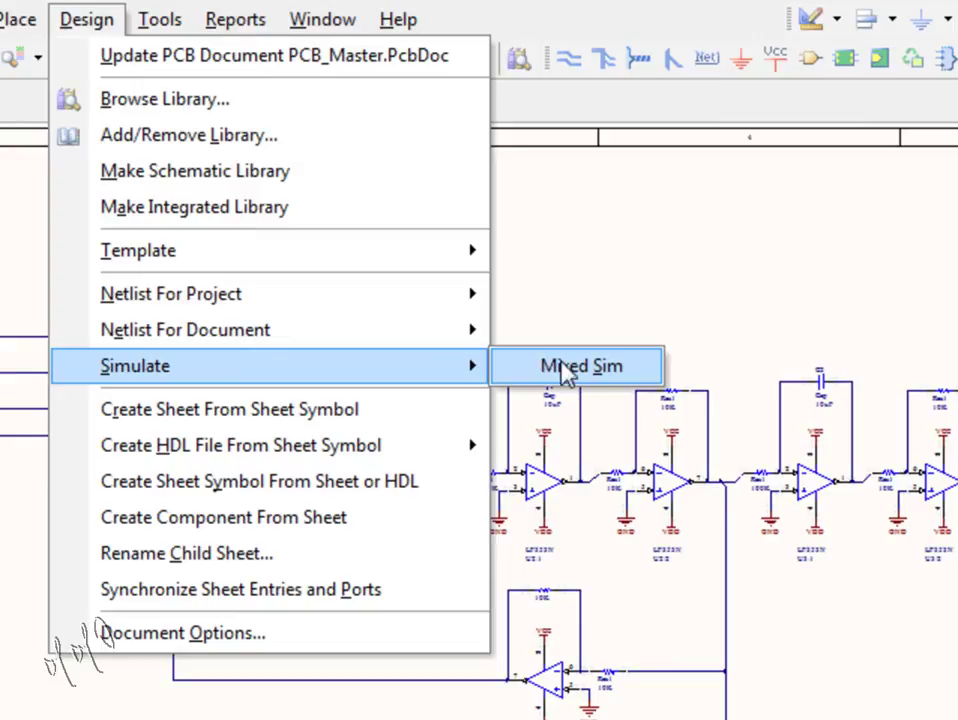
pyautogui.click(547, 364)
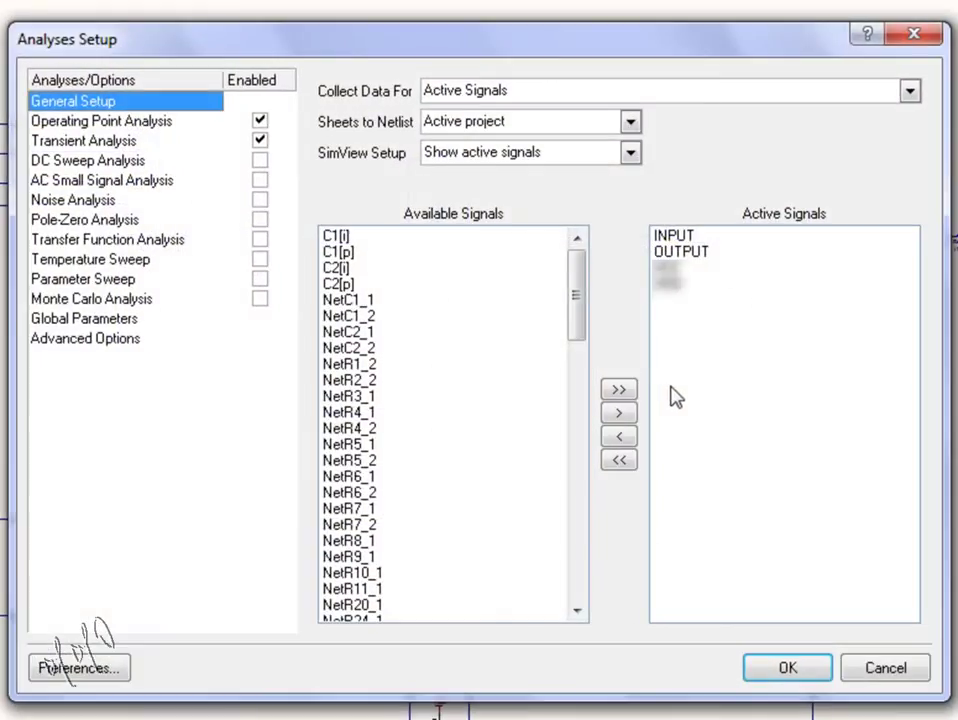
# Try the enable settings of the DC Sweep, AC Small Signal, Noise, Pole-Zero and Transfer Function analyses.
pyautogui.click(260, 161)
pyautogui.click(260, 160)
pyautogui.click(260, 180)
pyautogui.click(260, 180)
pyautogui.click(262, 200)
pyautogui.click(262, 200)
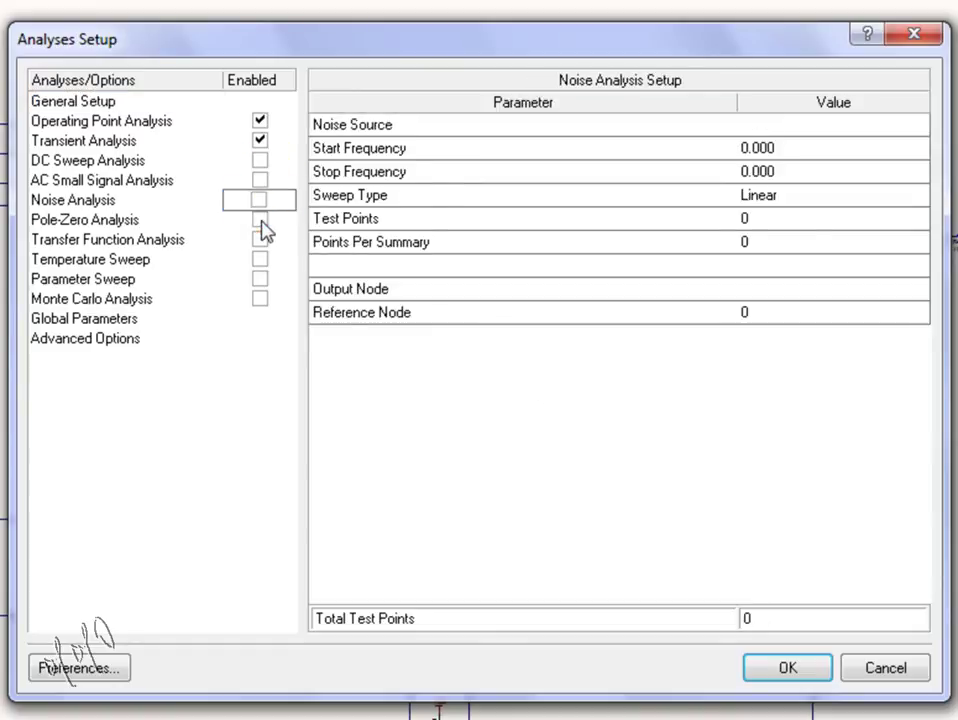
pyautogui.click(260, 219)
pyautogui.click(260, 240)
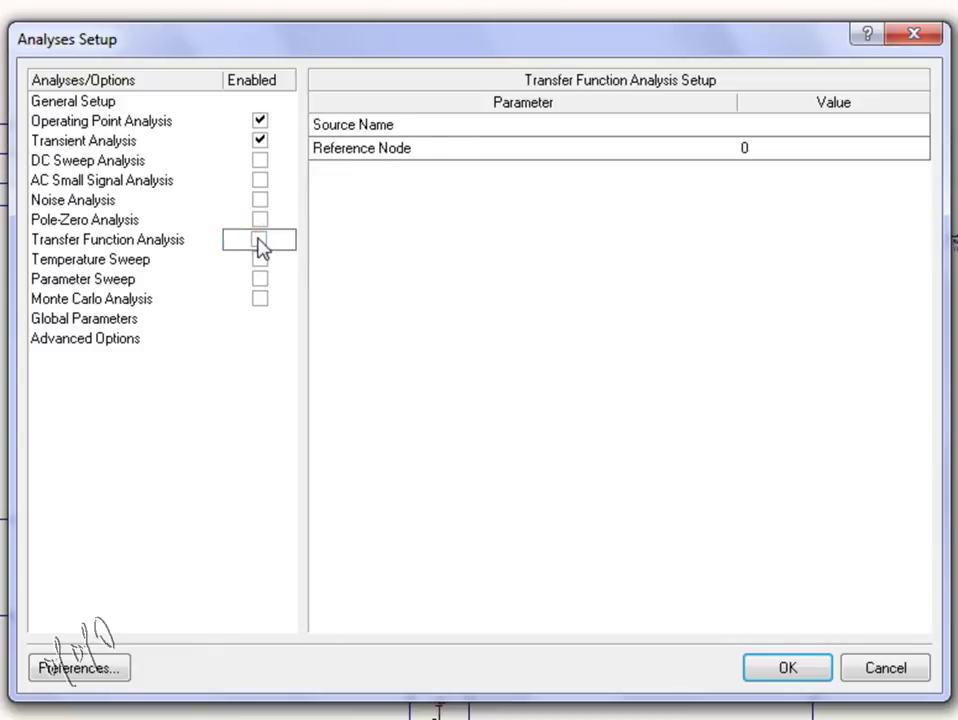
# Examine the setup parameters of each analysis type from Operating Point to Monte Carlo, plus the Global Parameters and the Advanced Options Spice list.
pyautogui.click(101, 122)
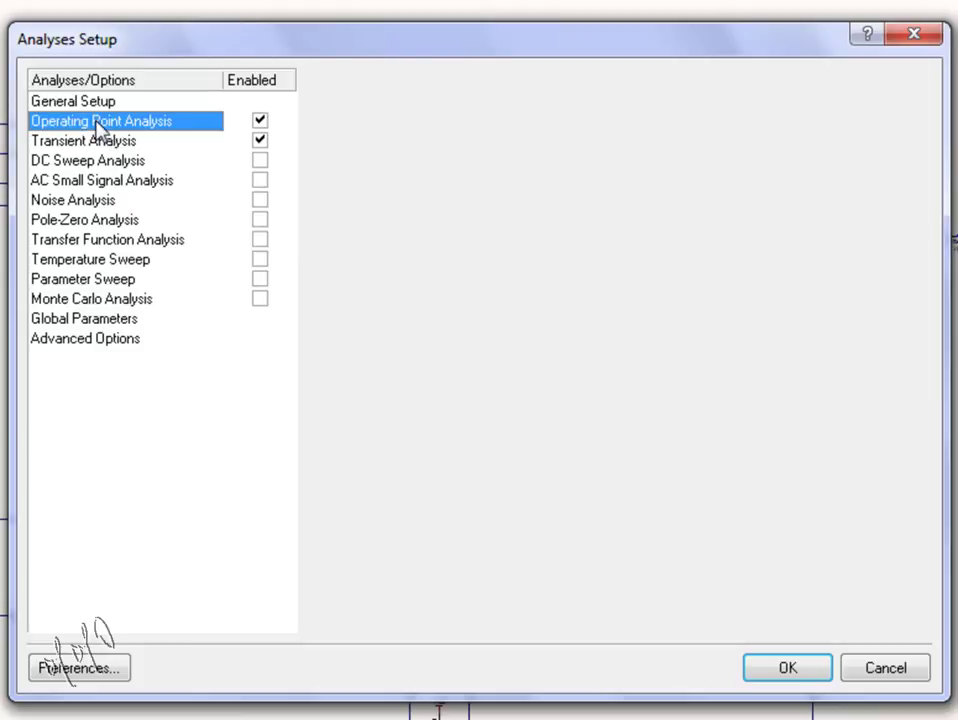
pyautogui.click(100, 141)
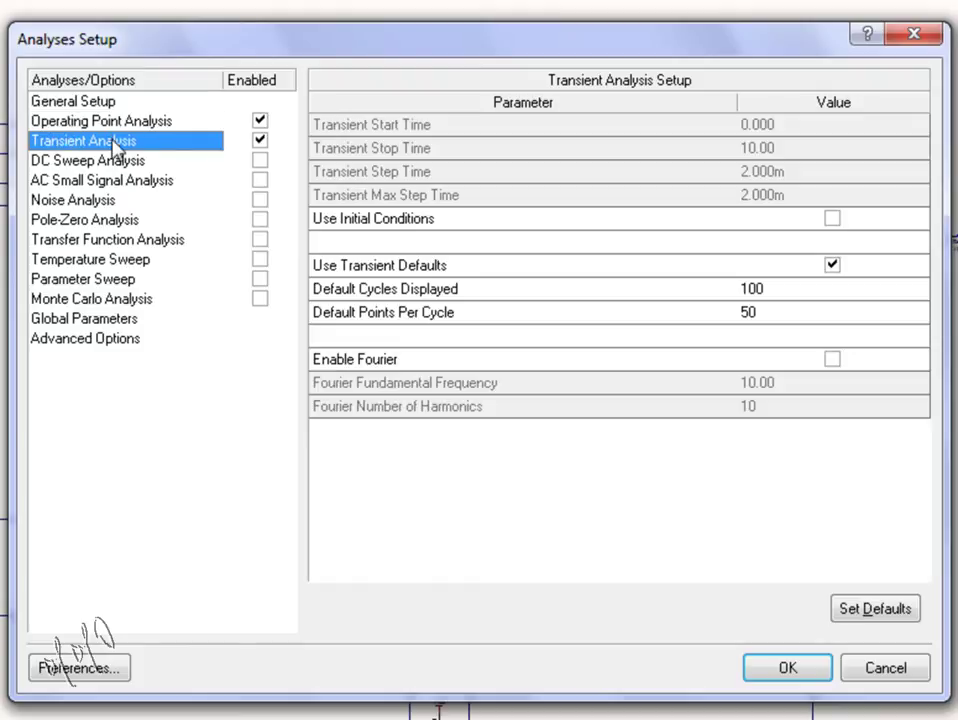
pyautogui.click(133, 162)
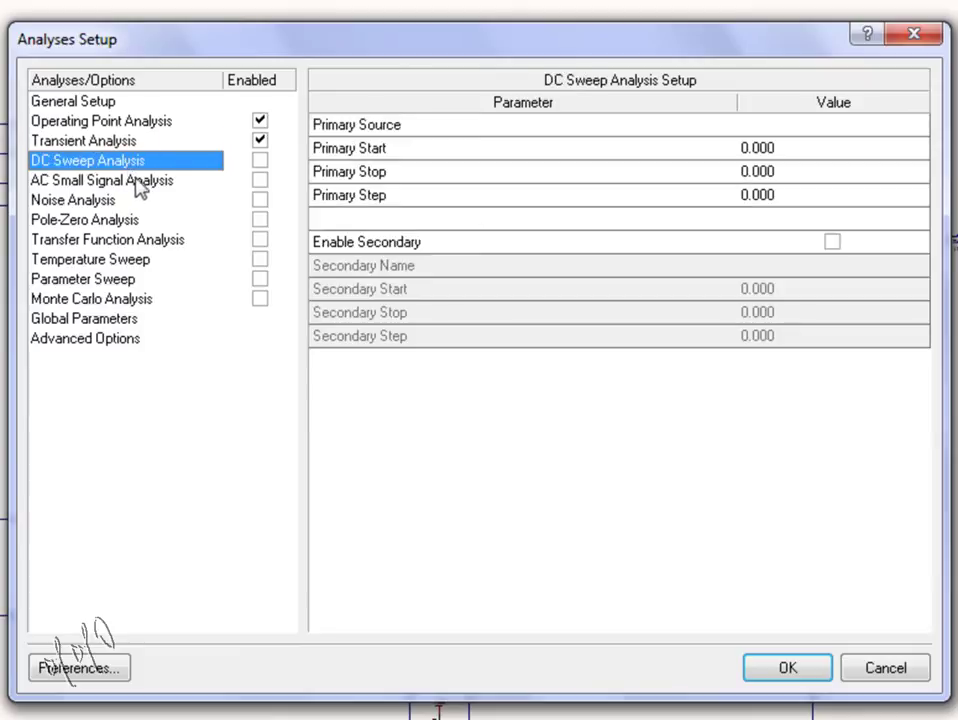
pyautogui.click(142, 184)
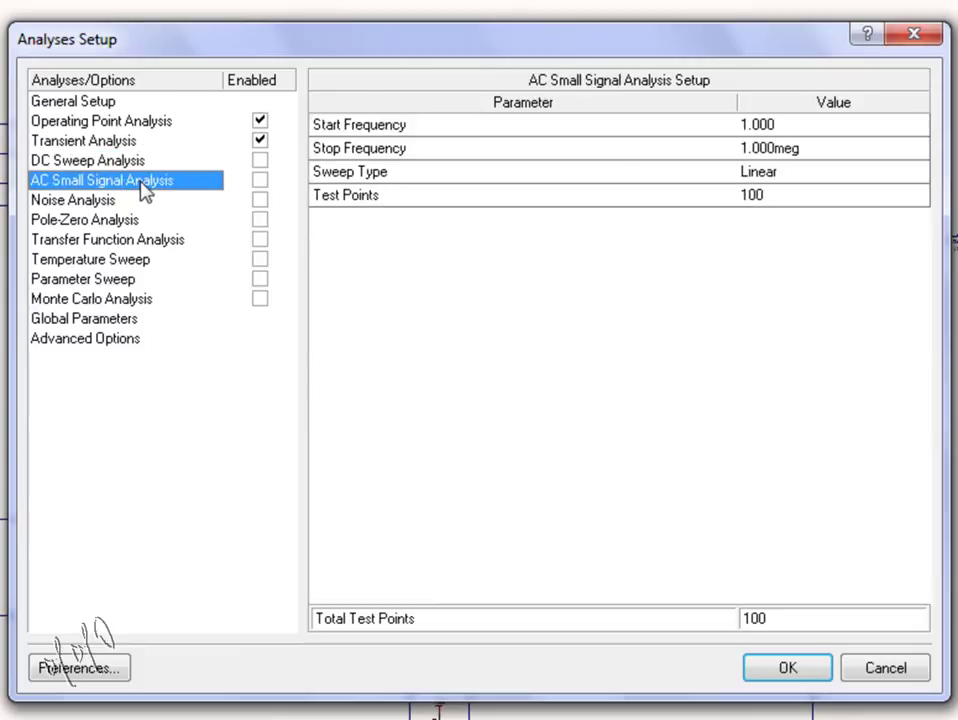
pyautogui.press('Down')
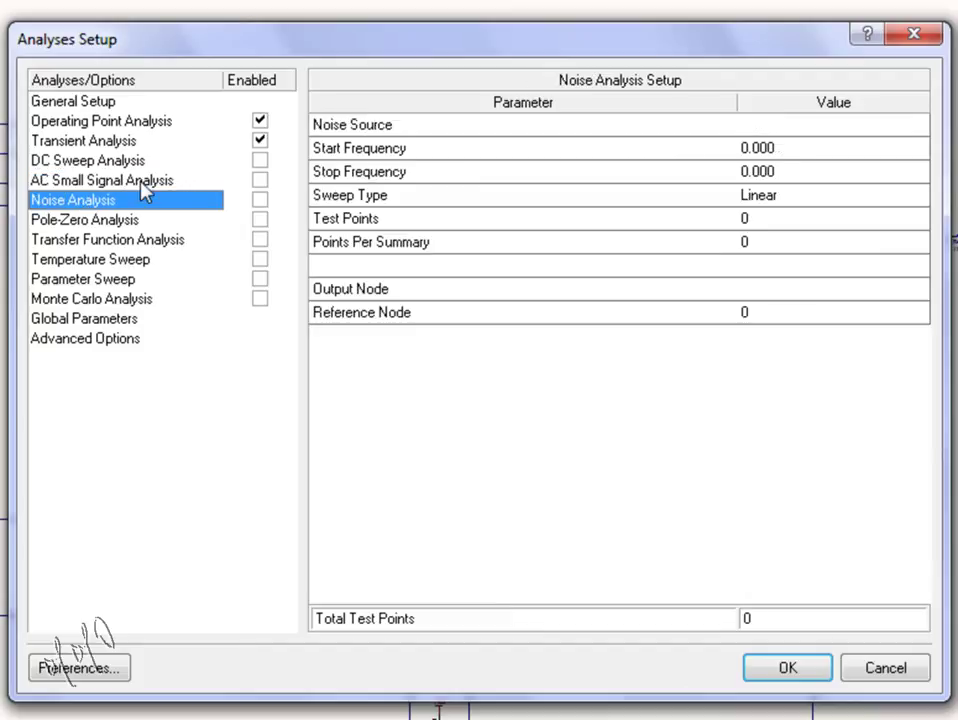
pyautogui.press('Down')
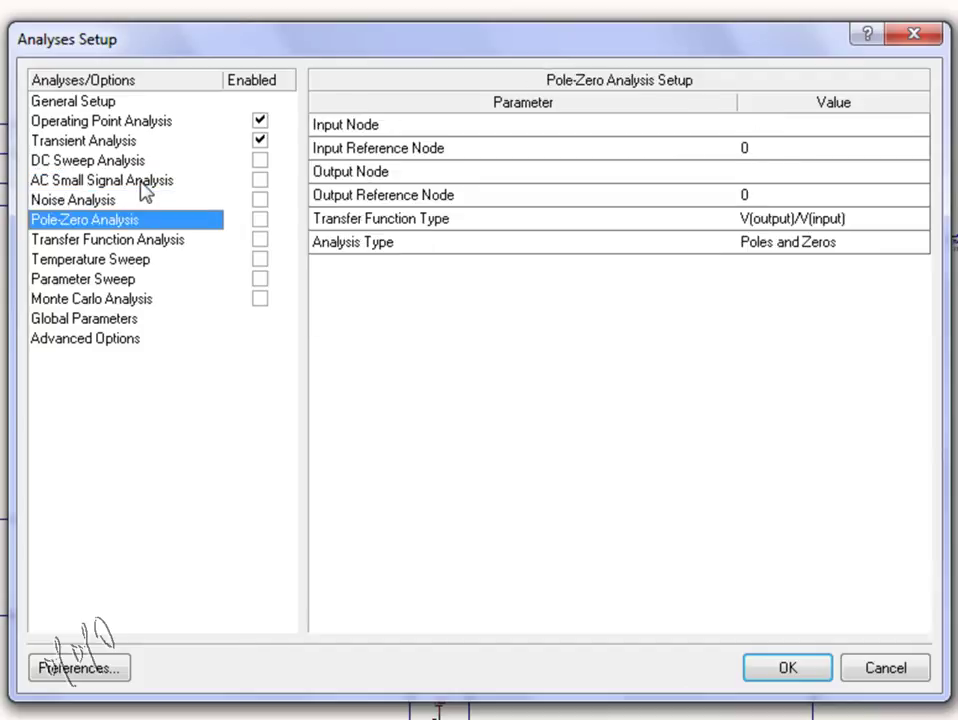
pyautogui.press('Down')
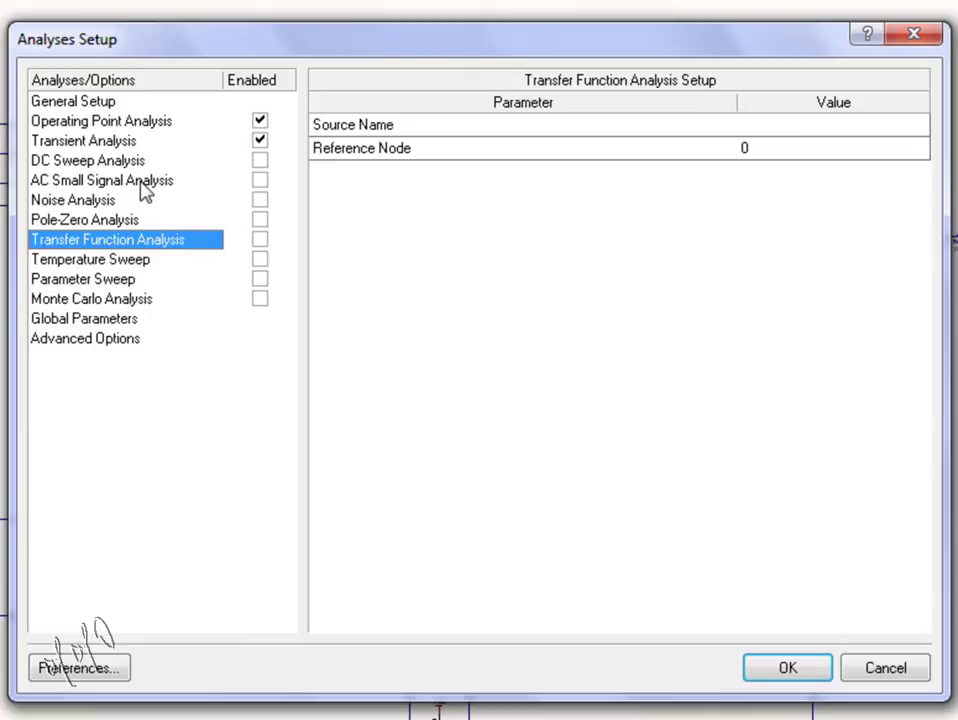
pyautogui.press('Down')
pyautogui.press('Down')
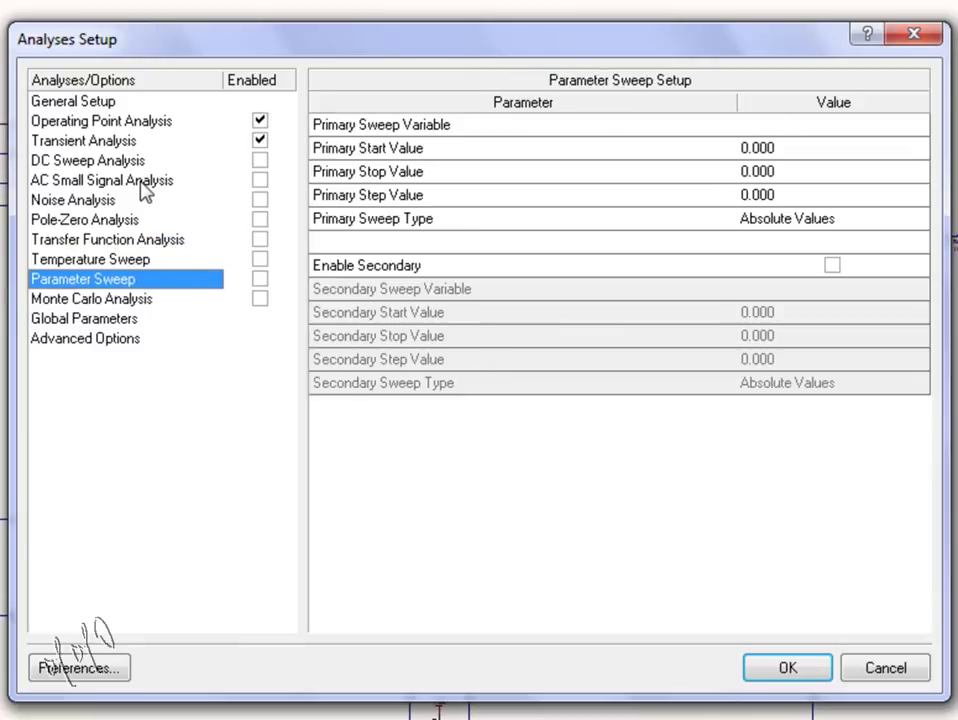
pyautogui.press('Down')
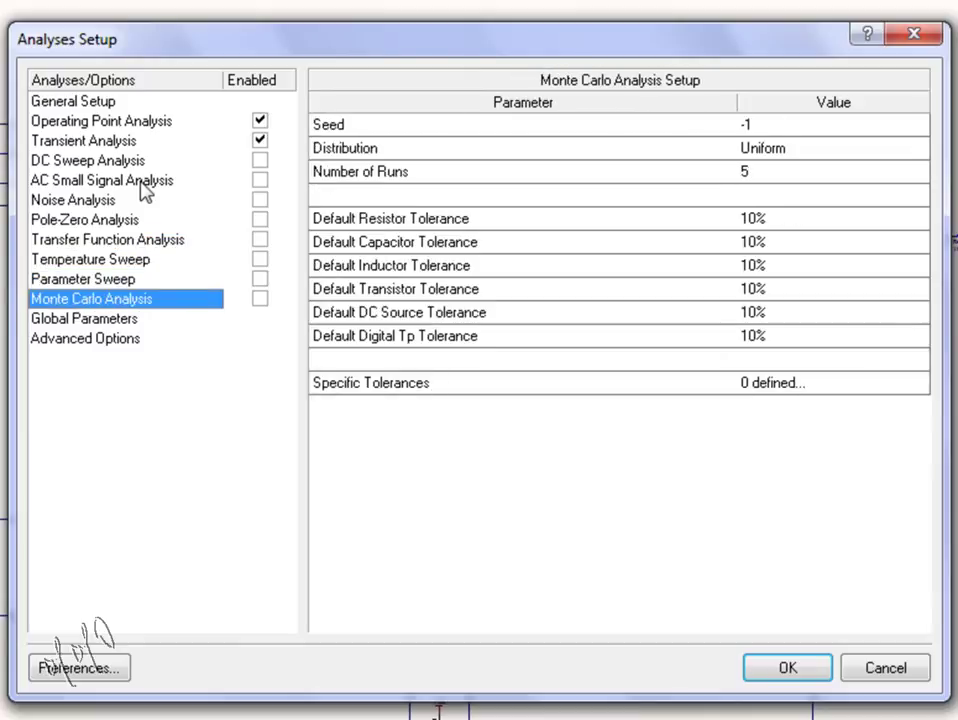
pyautogui.press('Down')
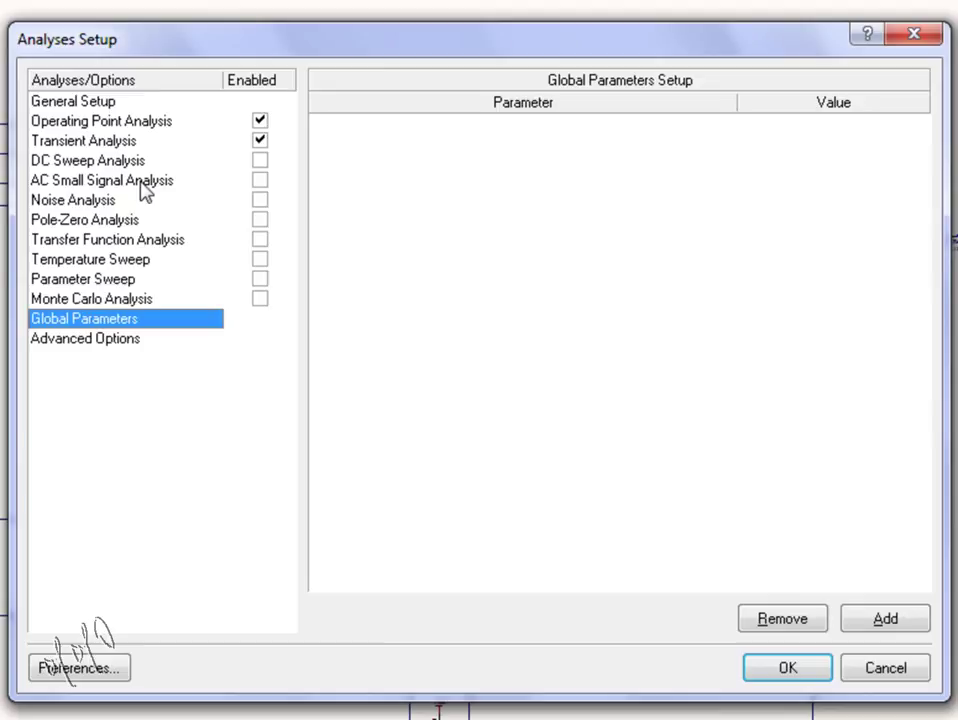
pyautogui.press('Down')
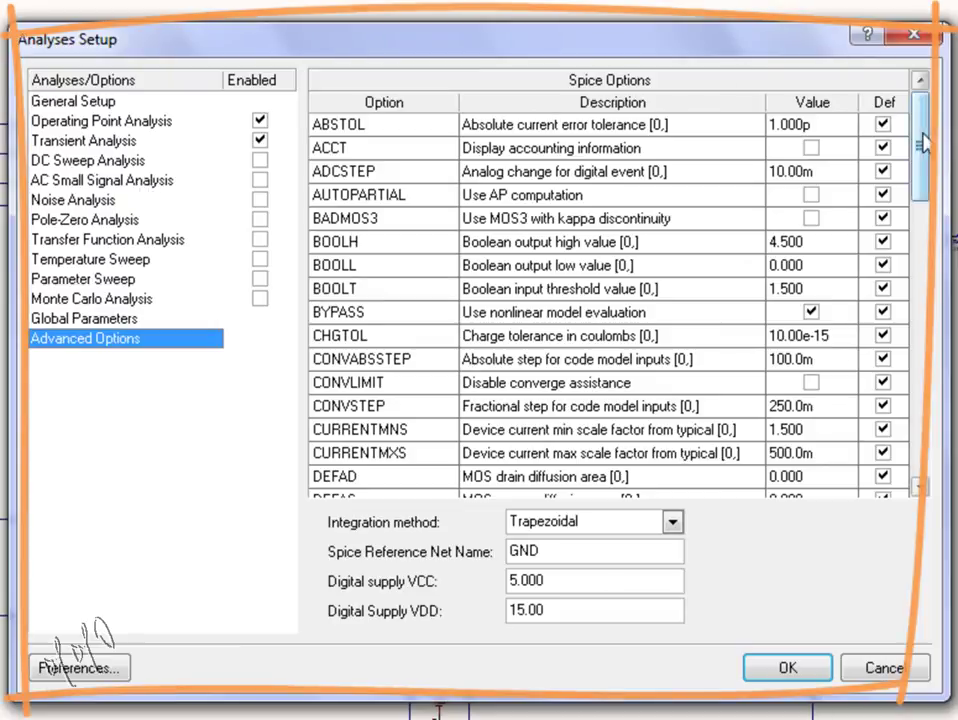
pyautogui.moveTo(920, 150)
pyautogui.mouseDown()
pyautogui.moveTo(932, 350)
pyautogui.moveTo(924, 419)
pyautogui.mouseUp()
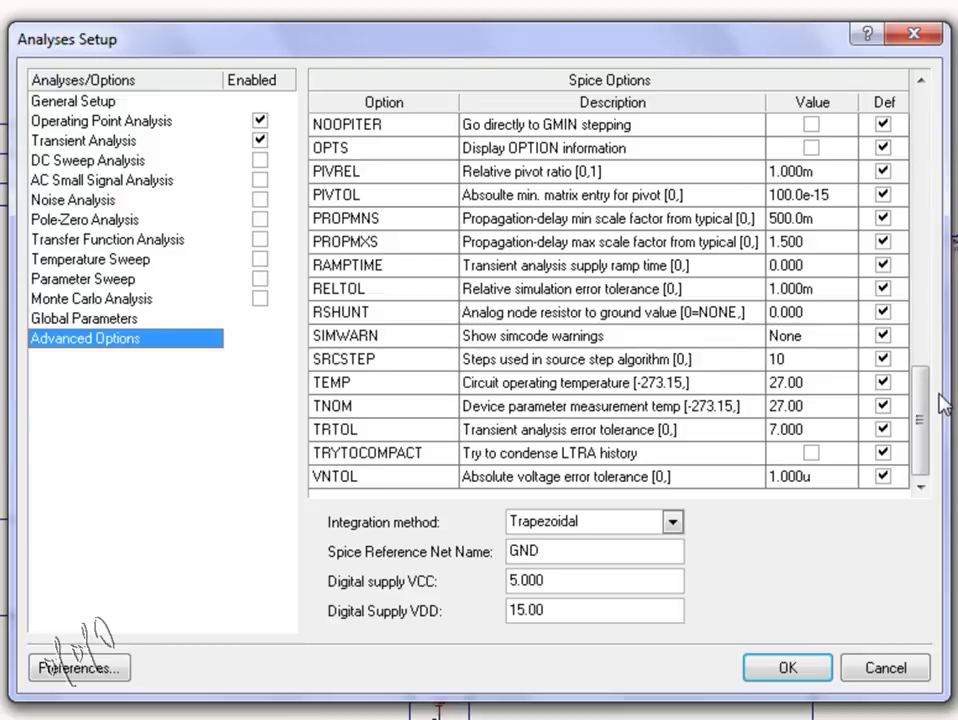
# In the General Setup, go through the data collection choices and set Collect Data For to Active Signals.
pyautogui.click(90, 100)
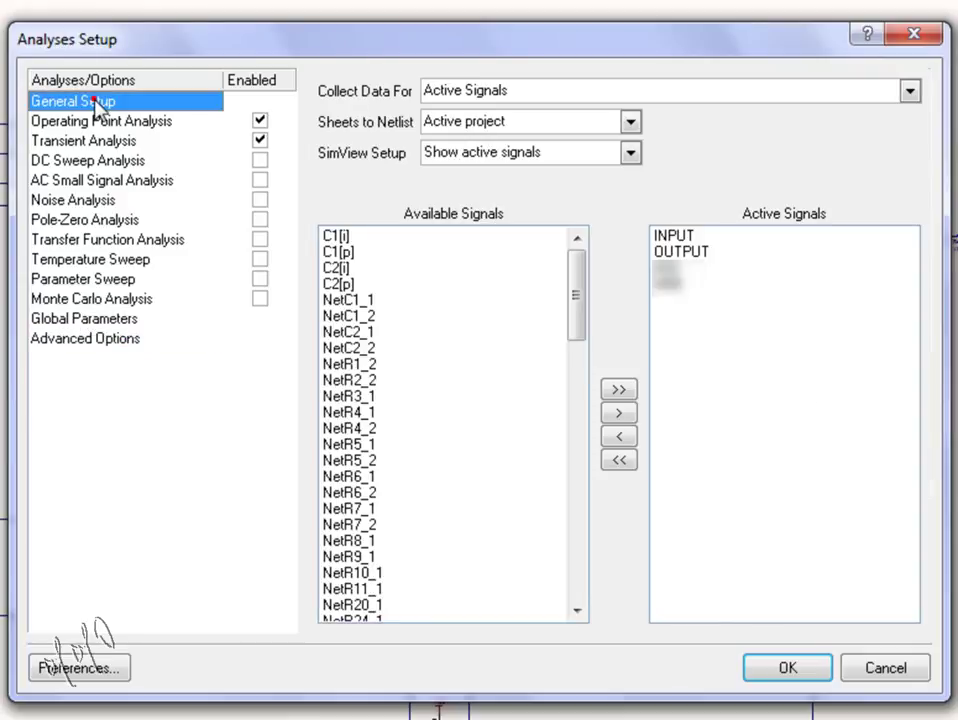
pyautogui.click(909, 92)
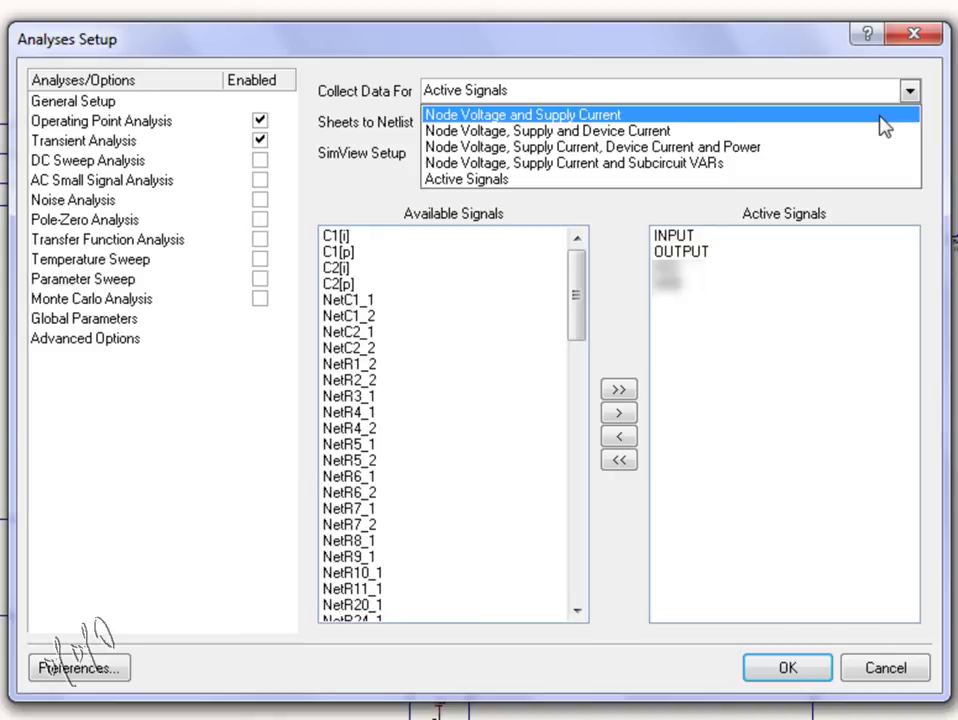
pyautogui.press('Down')
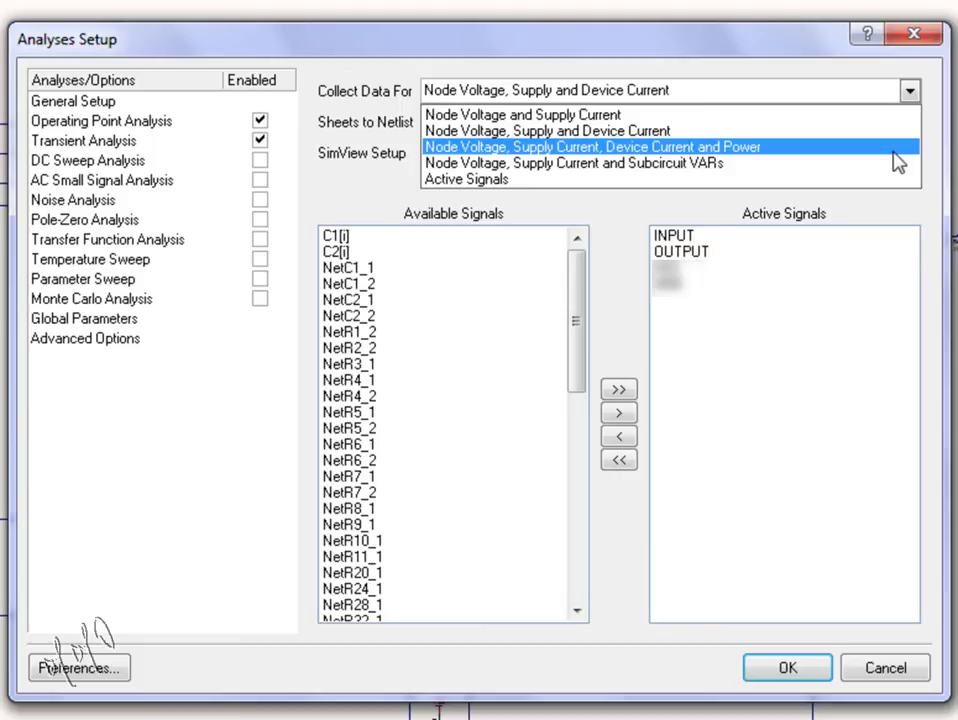
pyautogui.click(756, 181)
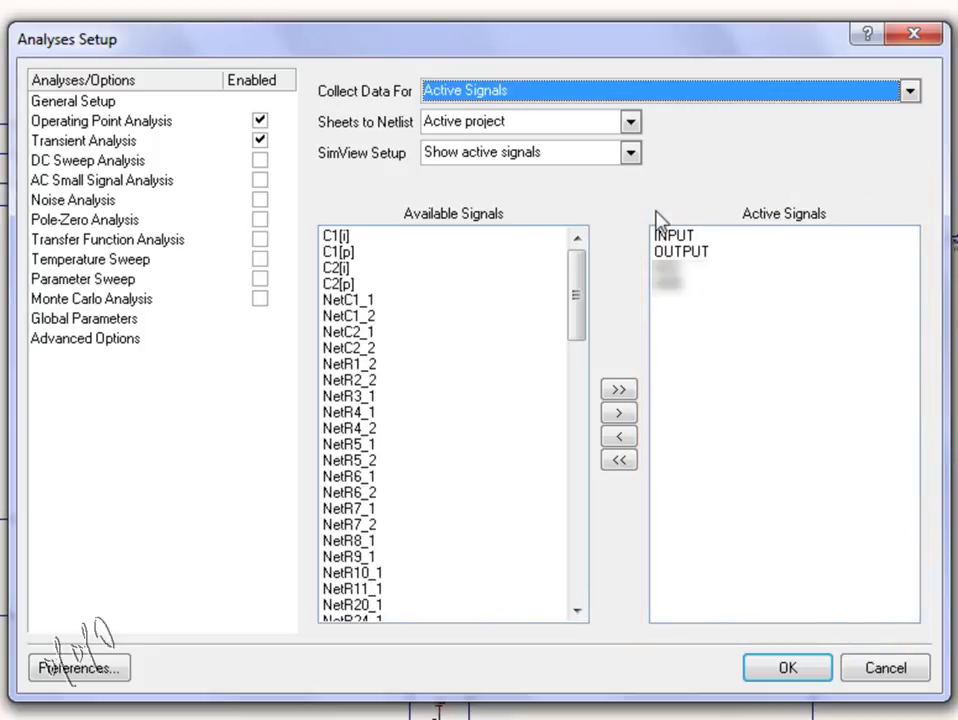
# Set Sheets to Netlist to Active project and SimView Setup to Show active signals.
pyautogui.click(631, 121)
pyautogui.click(460, 145)
pyautogui.click(631, 121)
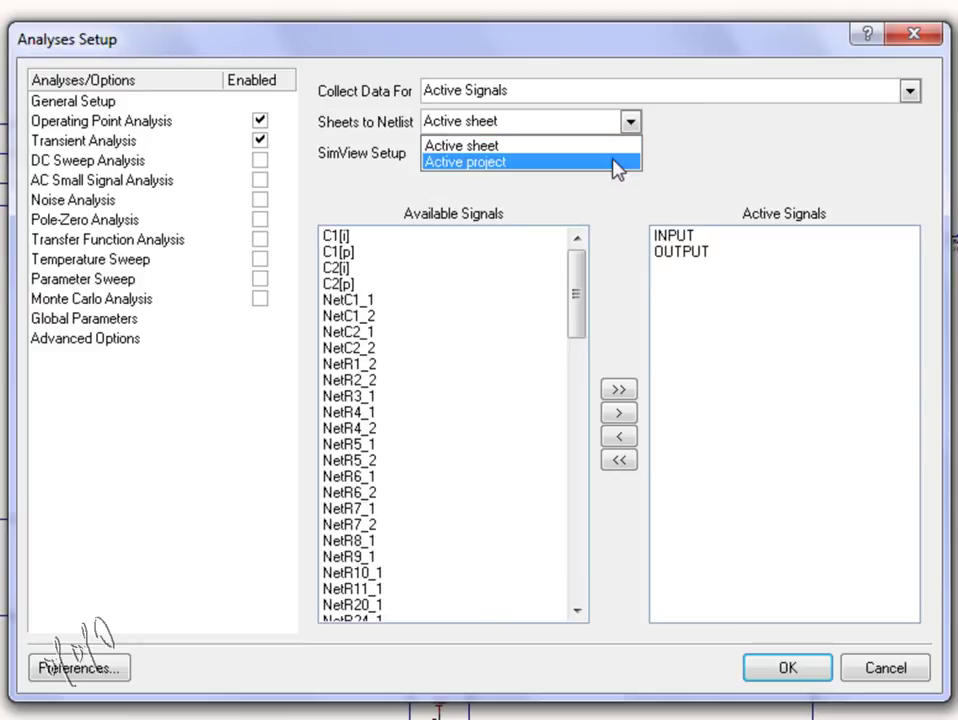
pyautogui.click(616, 162)
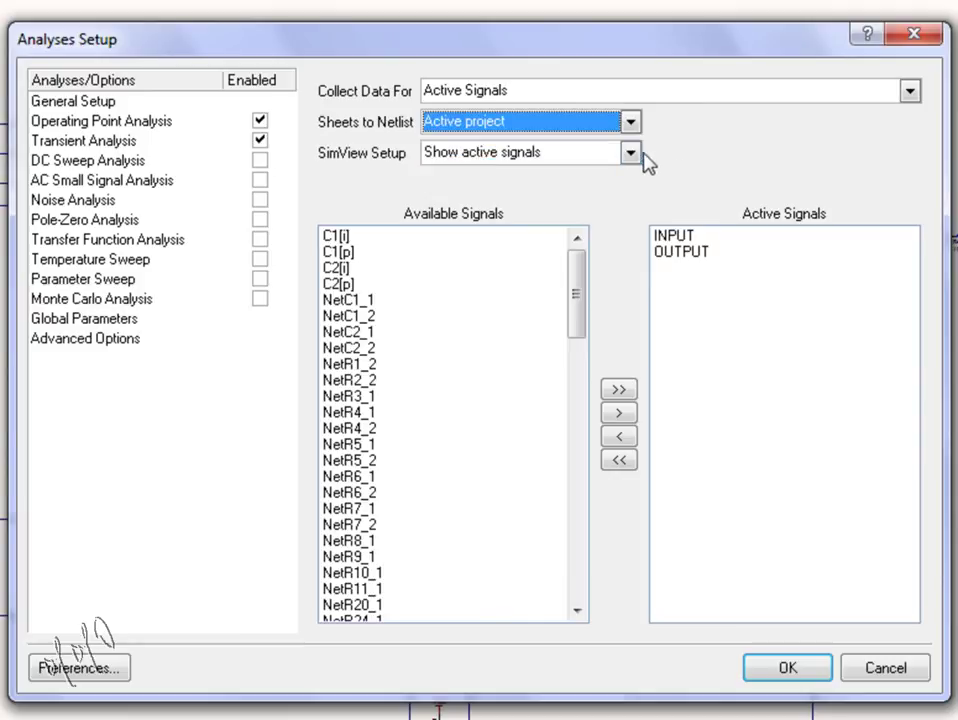
pyautogui.click(631, 153)
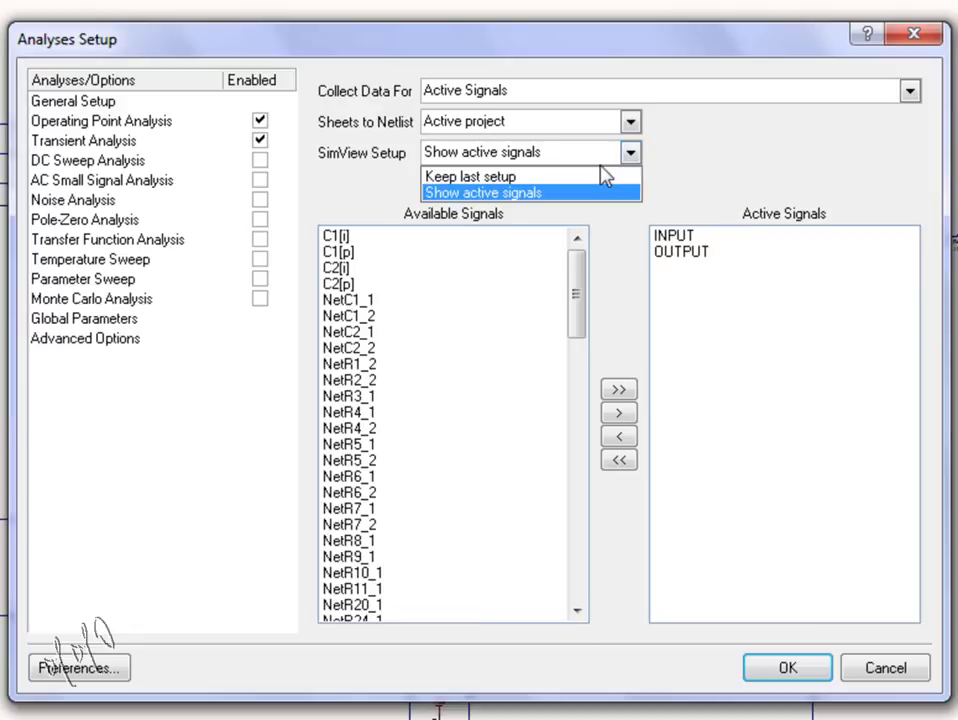
pyautogui.click(555, 195)
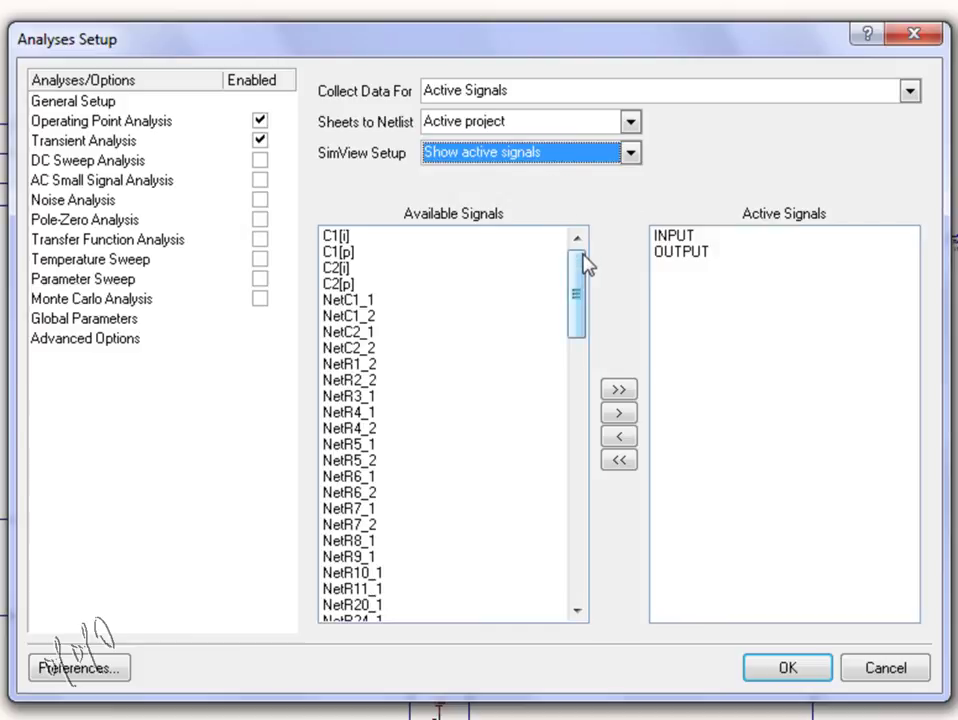
# Add VCC and VDD to the active signals and run the simulation with these analysis settings.
pyautogui.moveTo(586, 262); pyautogui.dragTo(588, 565)
pyautogui.doubleClick(340, 589)
pyautogui.doubleClick(340, 604)
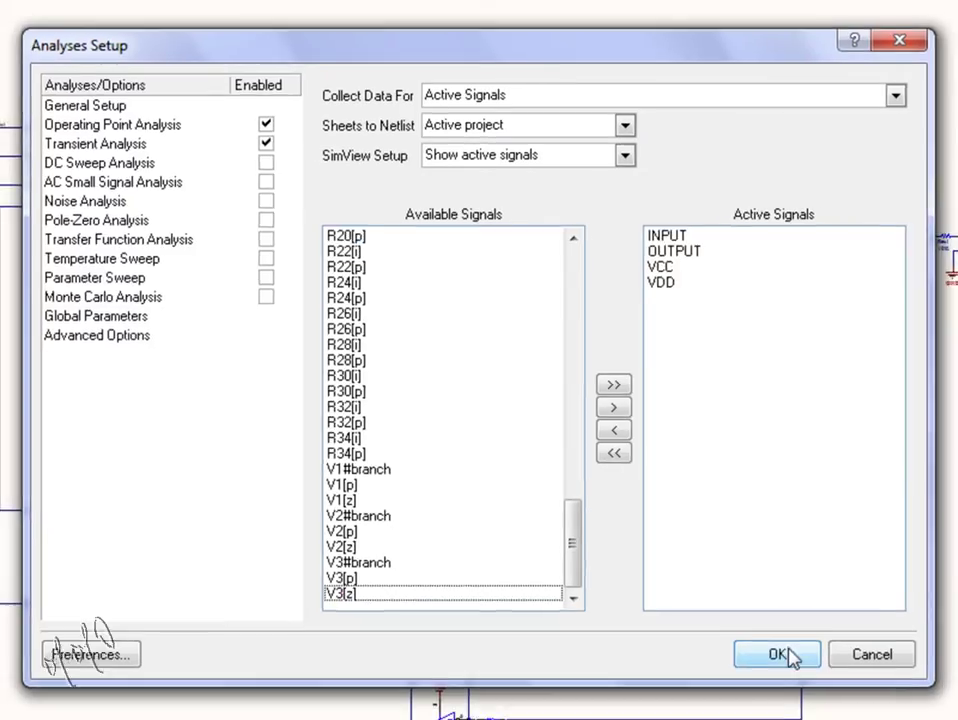
pyautogui.click(787, 668)
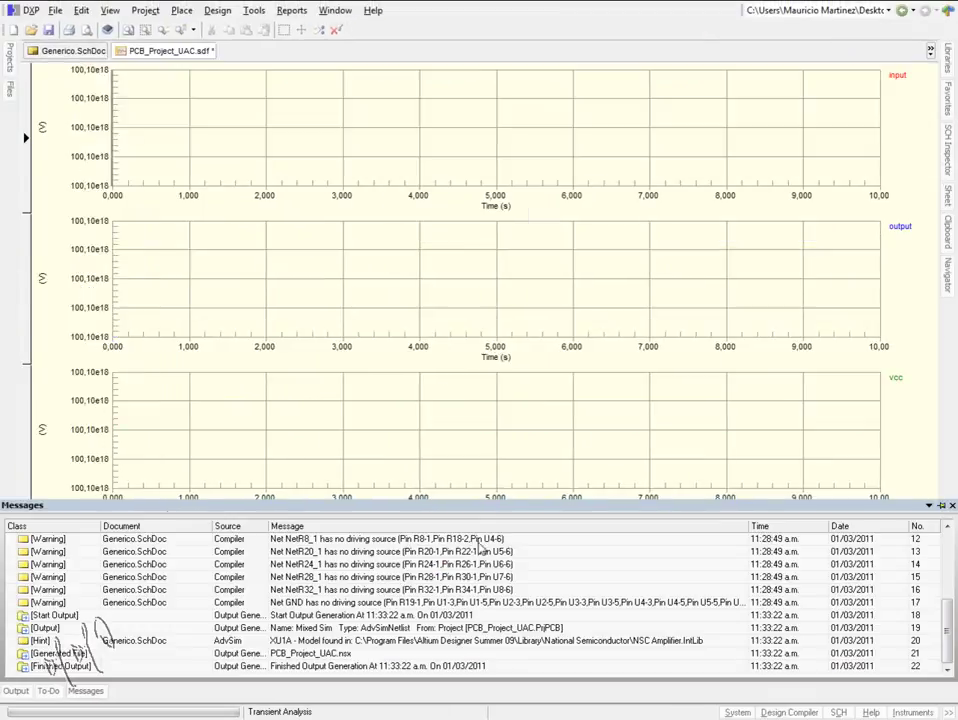